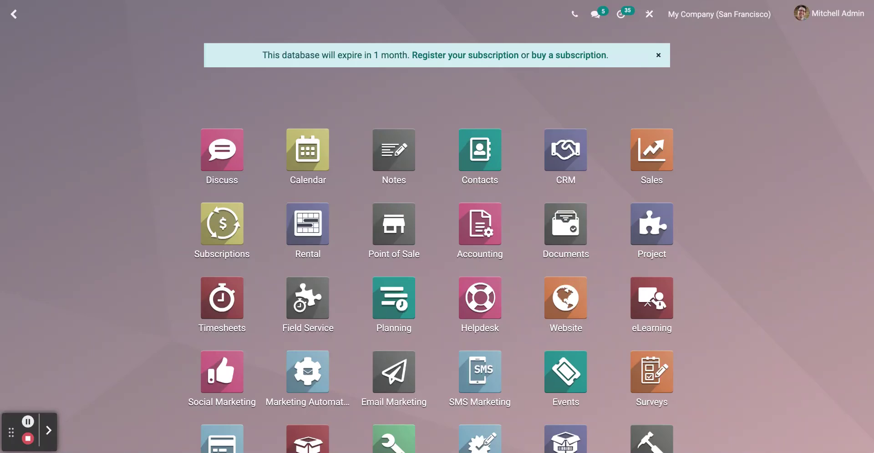
- Open the Marketing Automation app and create a new campaign named Offers
{"action": "scroll", "coordinate": [437, 269], "scroll_direction": "down", "scroll_amount": 3}
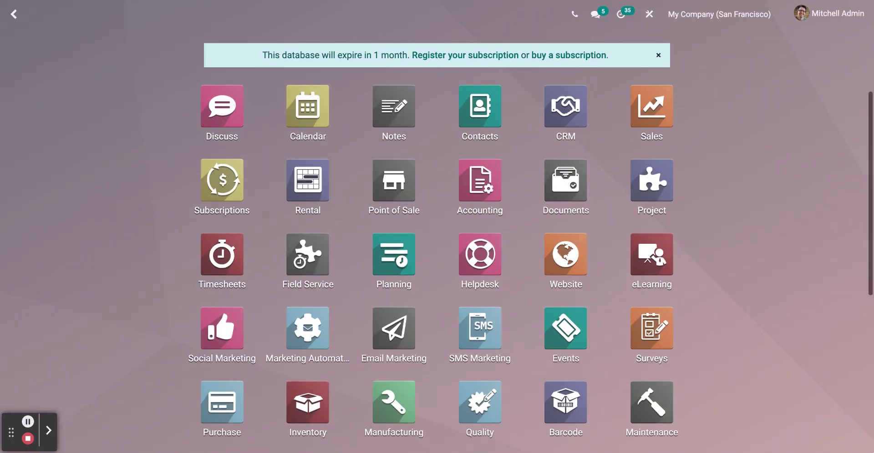
{"action": "scroll", "coordinate": [309, 270], "scroll_direction": "down", "scroll_amount": 2}
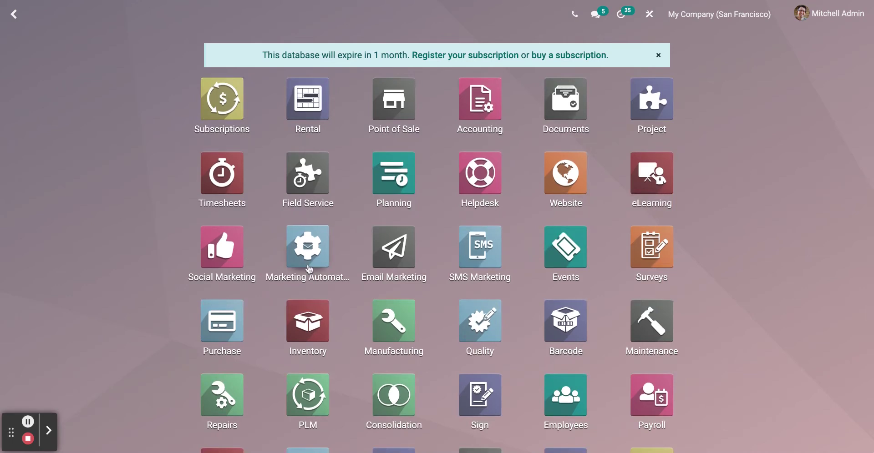
{"action": "scroll", "coordinate": [309, 269], "scroll_direction": "down", "scroll_amount": 9}
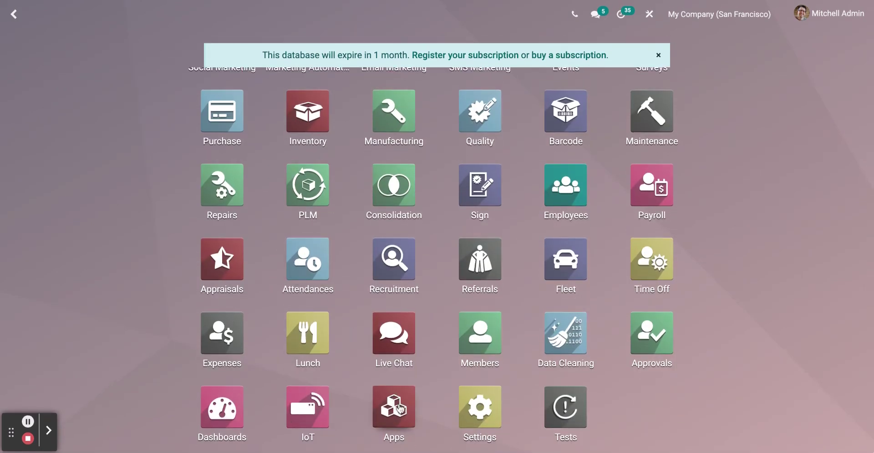
{"action": "scroll", "coordinate": [399, 410], "scroll_direction": "up", "scroll_amount": 11}
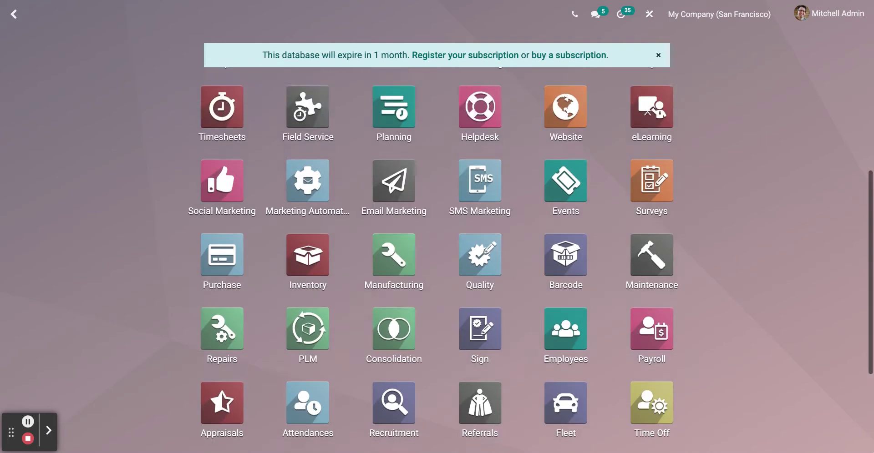
{"action": "left_click", "coordinate": [307, 291]}
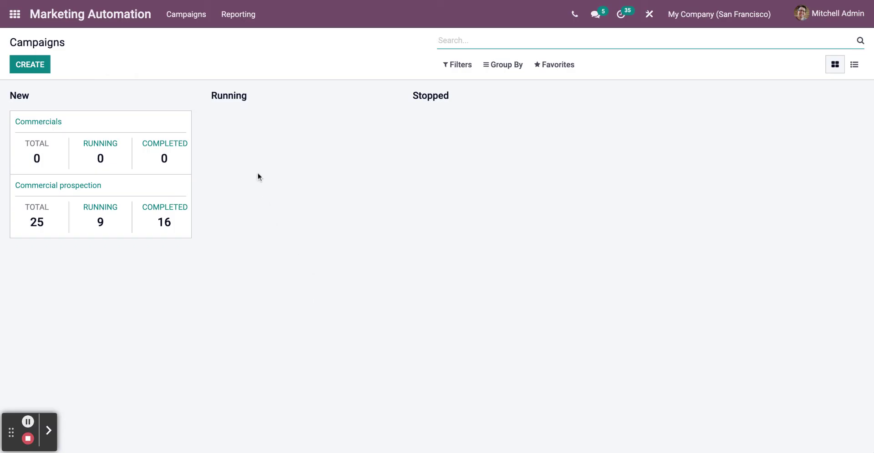
{"action": "left_click", "coordinate": [27, 65]}
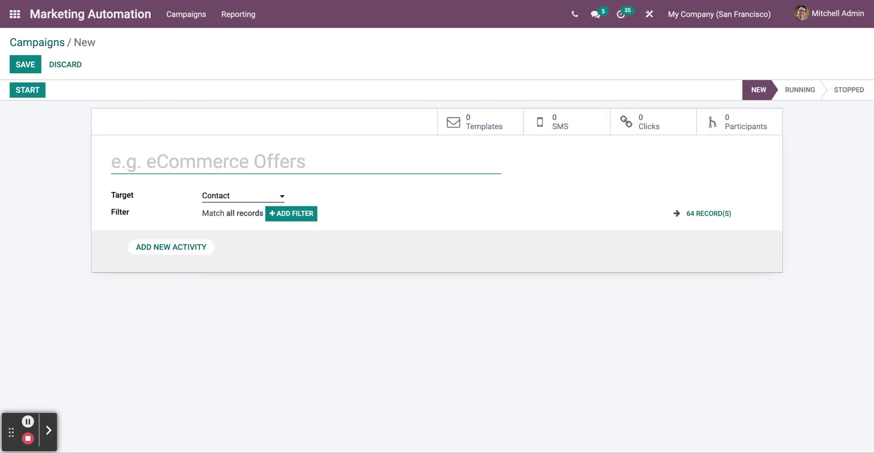
{"action": "type", "text": "Offers"}
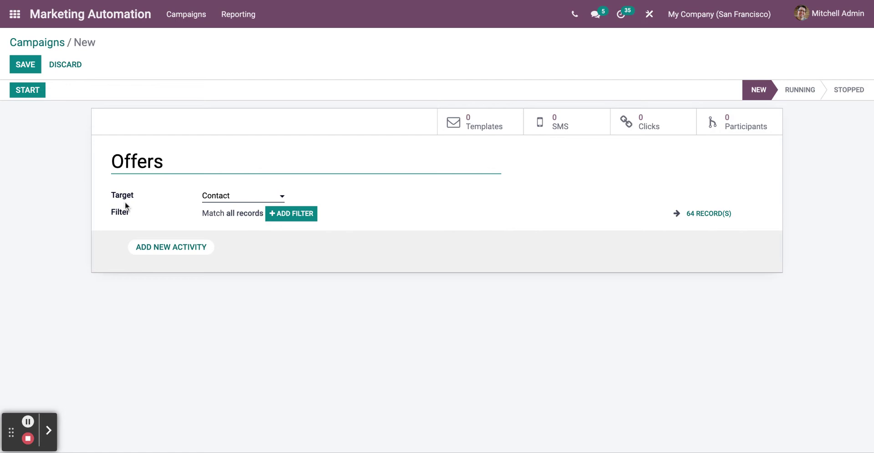
- Add an email activity named Coomercials to the Offers campaign and assign it the Welcome! mail template
{"action": "left_click", "coordinate": [161, 248]}
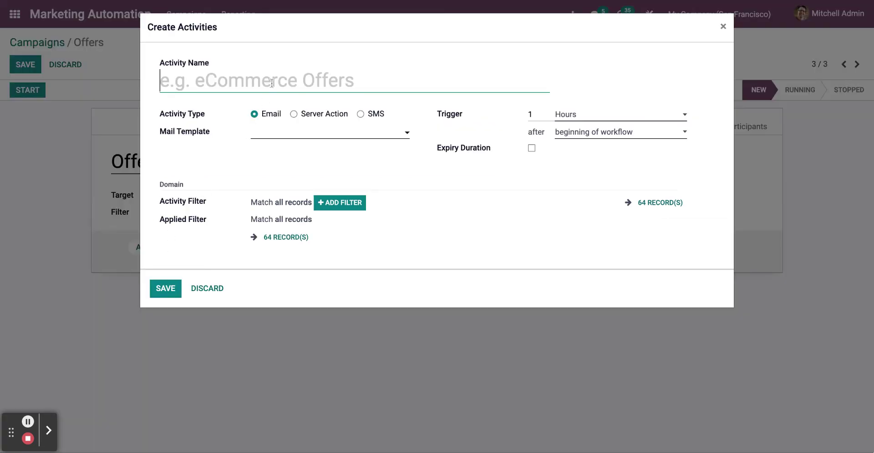
{"action": "type", "text": "Co"}
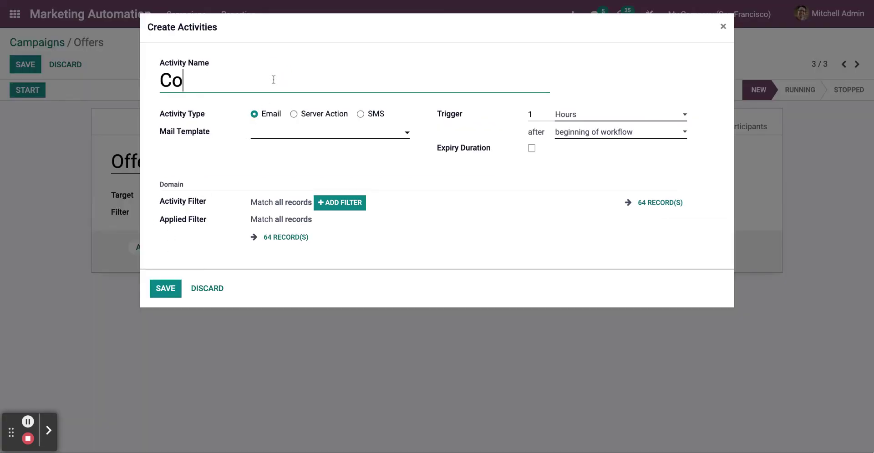
{"action": "type", "text": "omercials"}
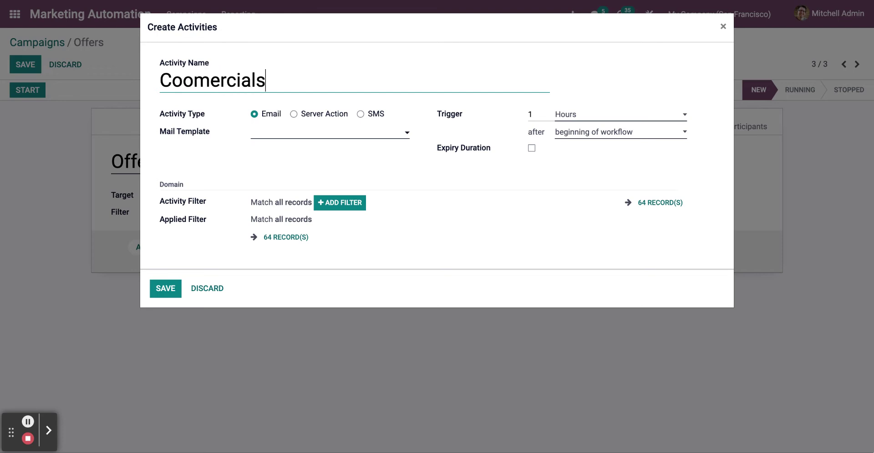
{"action": "left_click", "coordinate": [299, 137]}
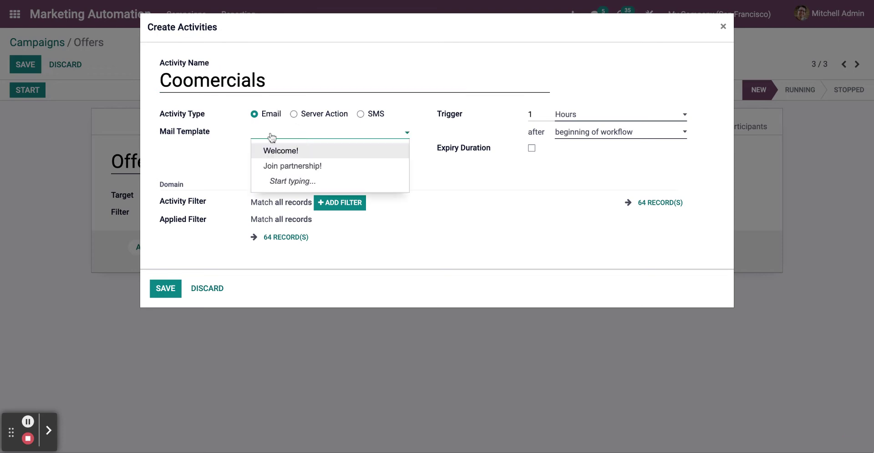
{"action": "left_click", "coordinate": [288, 154]}
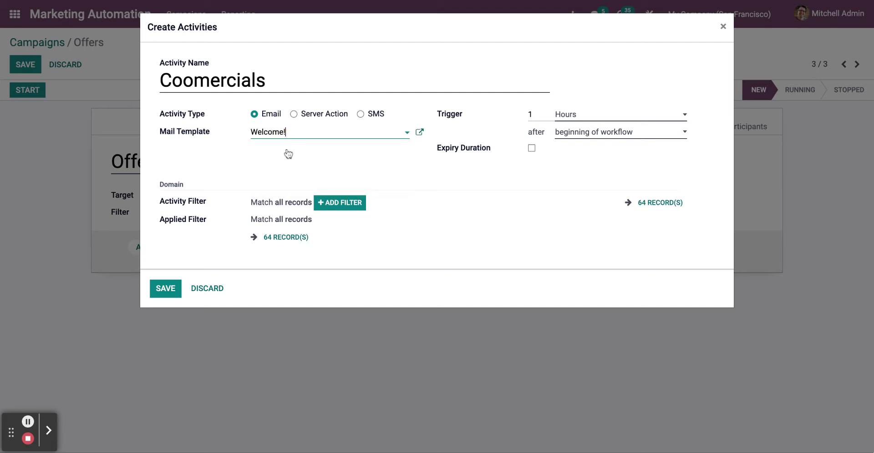
{"action": "left_click", "coordinate": [531, 149]}
{"action": "left_click", "coordinate": [530, 165]}
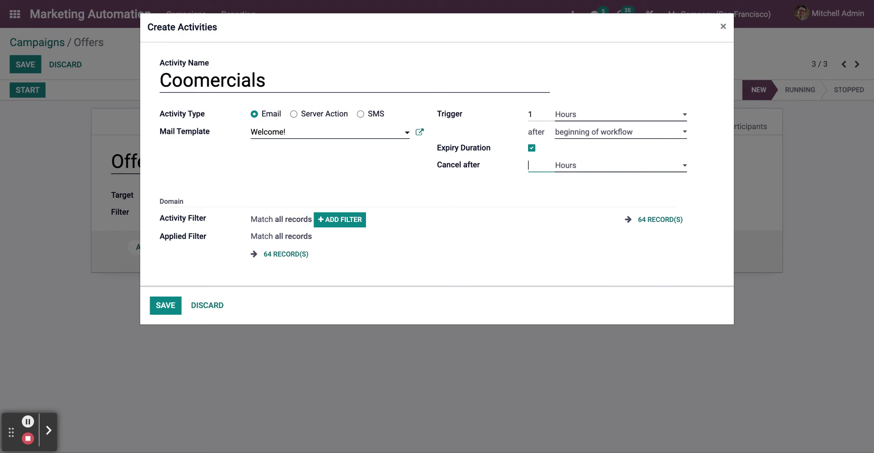
{"action": "left_click", "coordinate": [531, 149]}
- Save the activity and reopen the Offers campaign from the campaign list
{"action": "left_click", "coordinate": [165, 291]}
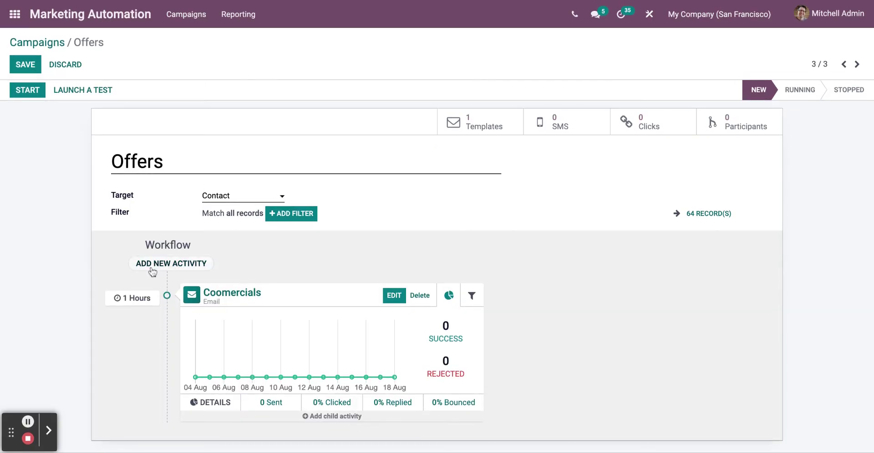
{"action": "left_click", "coordinate": [41, 47]}
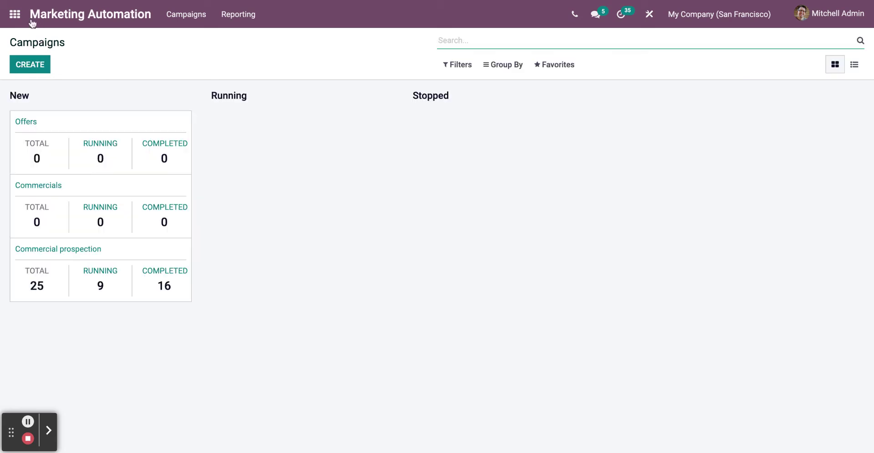
{"action": "left_click", "coordinate": [35, 121]}
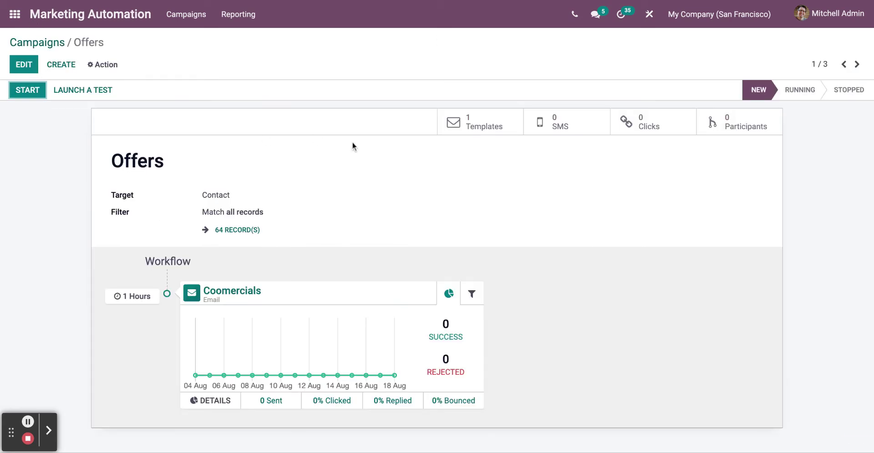
- In the campaign's Welcome! mail template, insert a Two Columns block between the logo and the thank-you text
{"action": "left_click", "coordinate": [473, 126]}
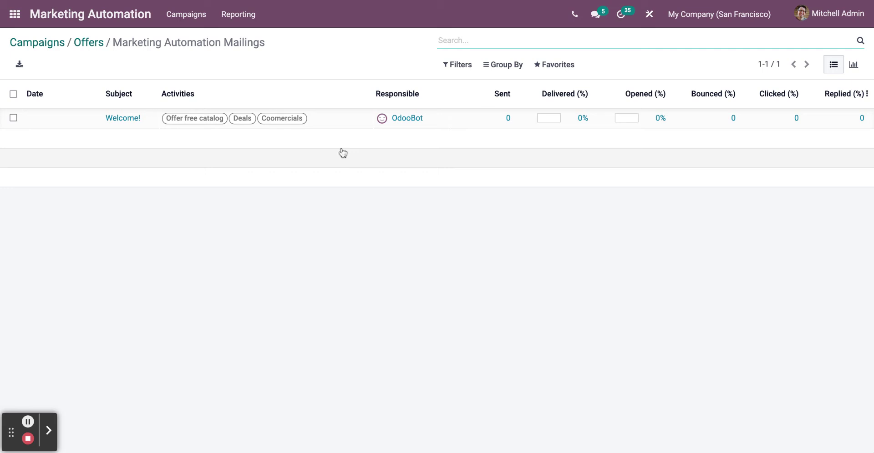
{"action": "double_click", "coordinate": [118, 121]}
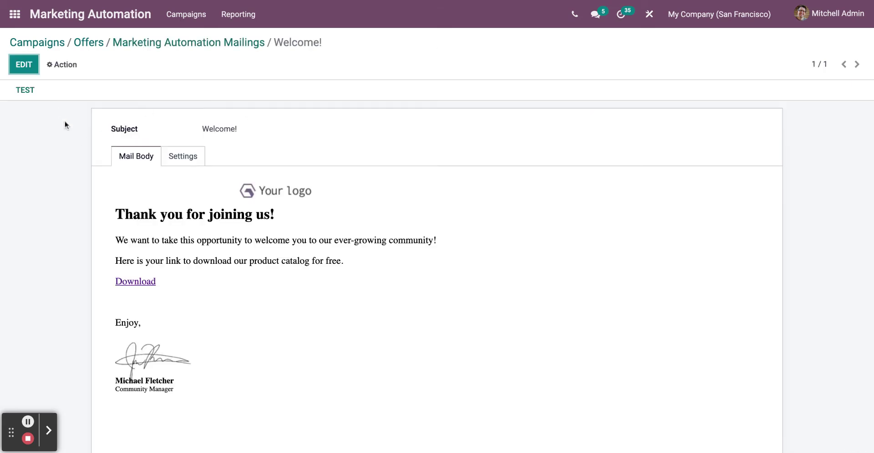
{"action": "left_click", "coordinate": [20, 67]}
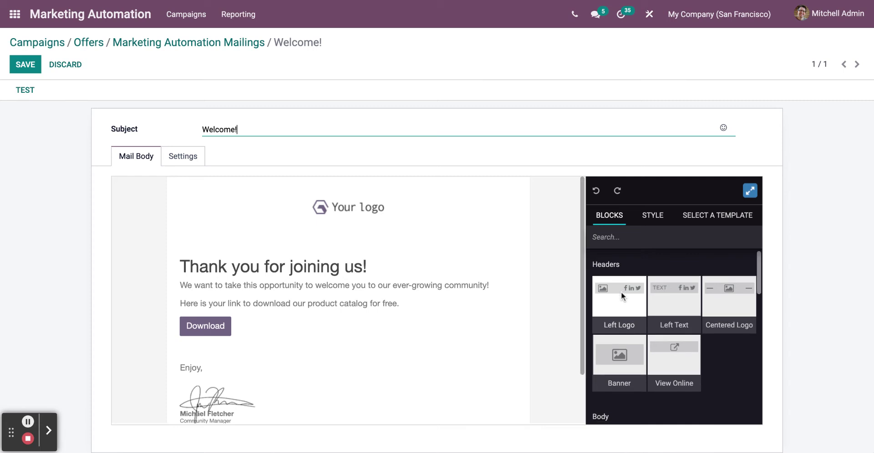
{"action": "scroll", "coordinate": [620, 291], "scroll_direction": "down", "scroll_amount": 2}
{"action": "scroll", "coordinate": [620, 294], "scroll_direction": "down", "scroll_amount": 3}
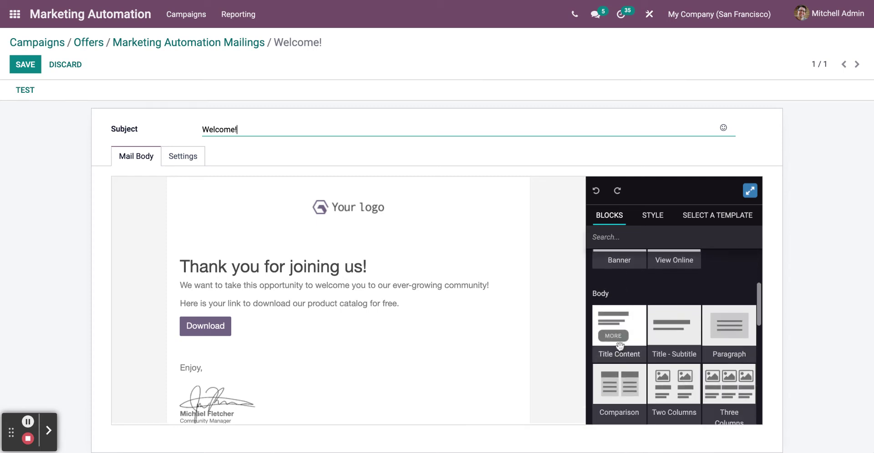
{"action": "left_click_drag", "start_coordinate": [672, 341], "coordinate": [401, 253]}
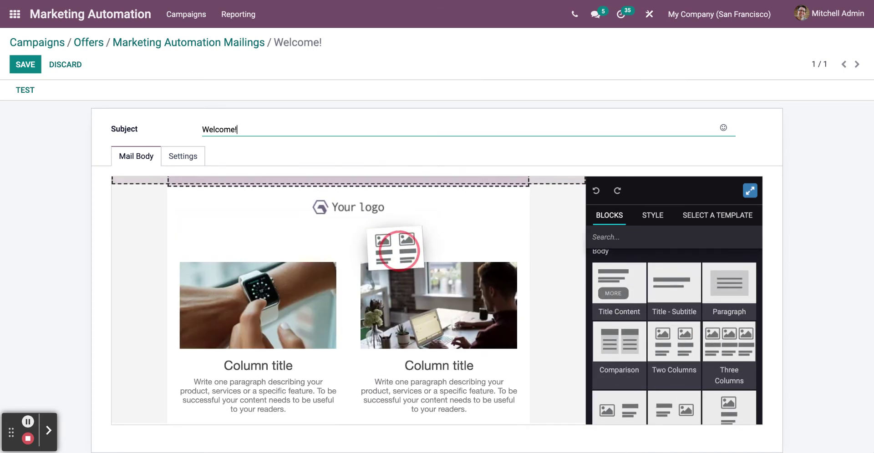
{"action": "scroll", "coordinate": [401, 278], "scroll_direction": "up", "scroll_amount": 1}
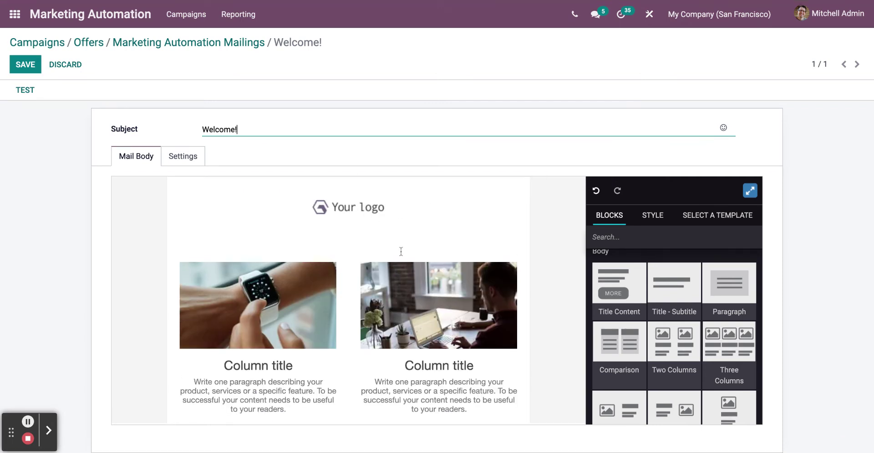
- Try to add a Comparison block to the mail body below the two columns
{"action": "scroll", "coordinate": [552, 293], "scroll_direction": "down", "scroll_amount": 2}
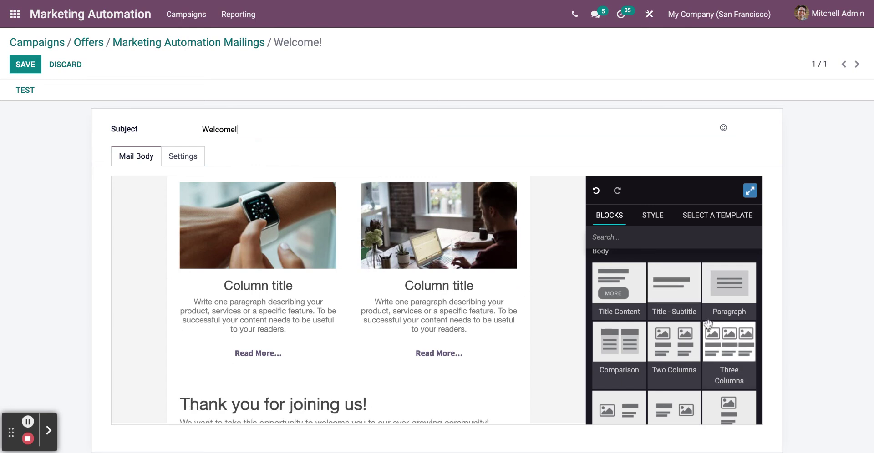
{"action": "left_click_drag", "start_coordinate": [633, 341], "coordinate": [445, 312]}
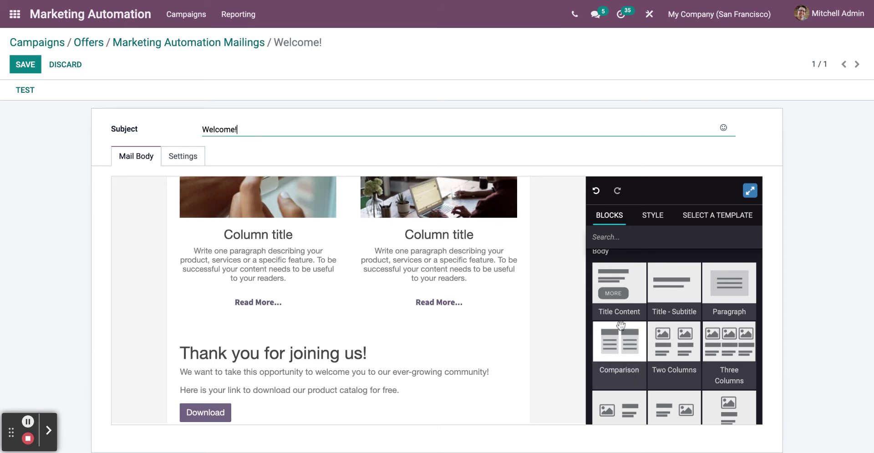
{"action": "scroll", "coordinate": [625, 327], "scroll_direction": "down", "scroll_amount": 5}
- Save the Welcome! mail template and review its body from the logo to the signature
{"action": "scroll", "coordinate": [623, 330], "scroll_direction": "up", "scroll_amount": 3}
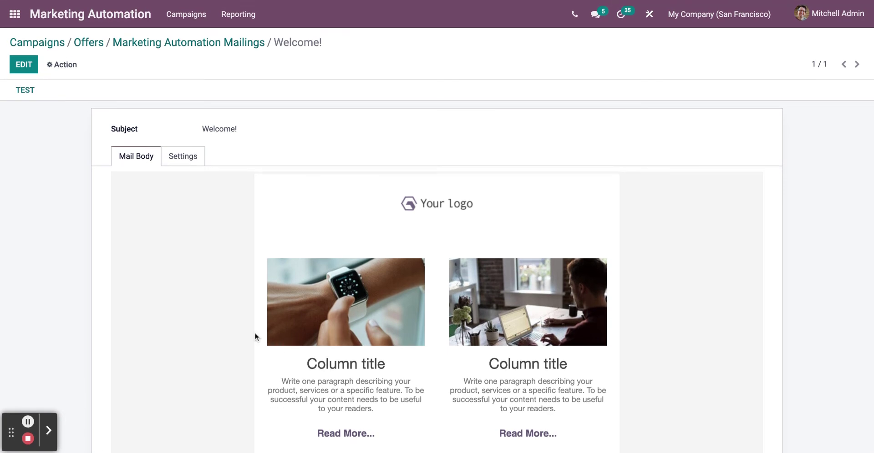
{"action": "scroll", "coordinate": [291, 344], "scroll_direction": "down", "scroll_amount": 5}
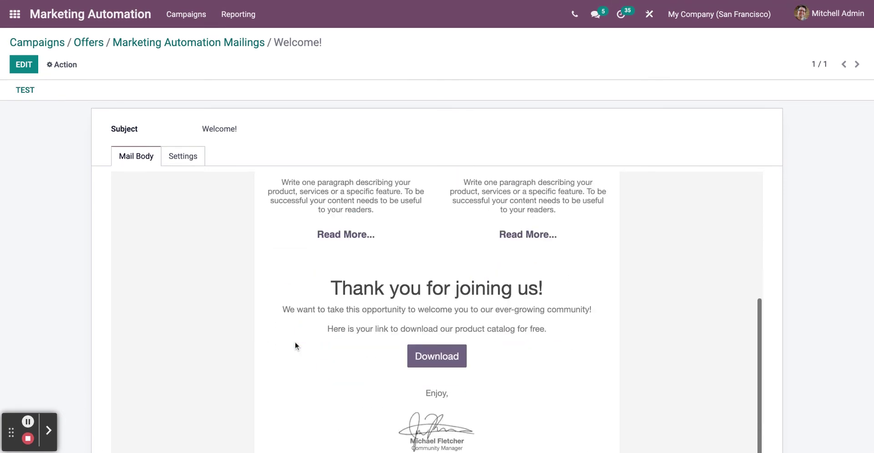
{"action": "scroll", "coordinate": [296, 346], "scroll_direction": "up", "scroll_amount": 5}
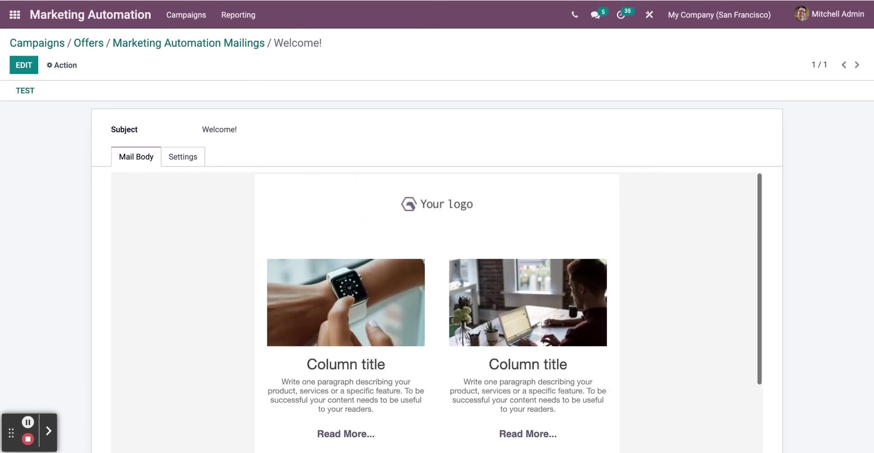
- Insert a Paragraph block between the logo and the two image columns of the mail body, and save the template
{"action": "left_click", "coordinate": [20, 67]}
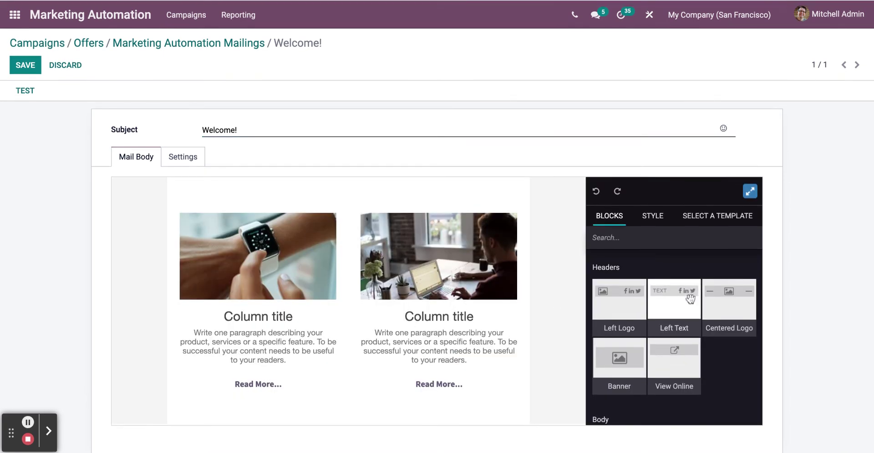
{"action": "scroll", "coordinate": [690, 299], "scroll_direction": "down", "scroll_amount": 3}
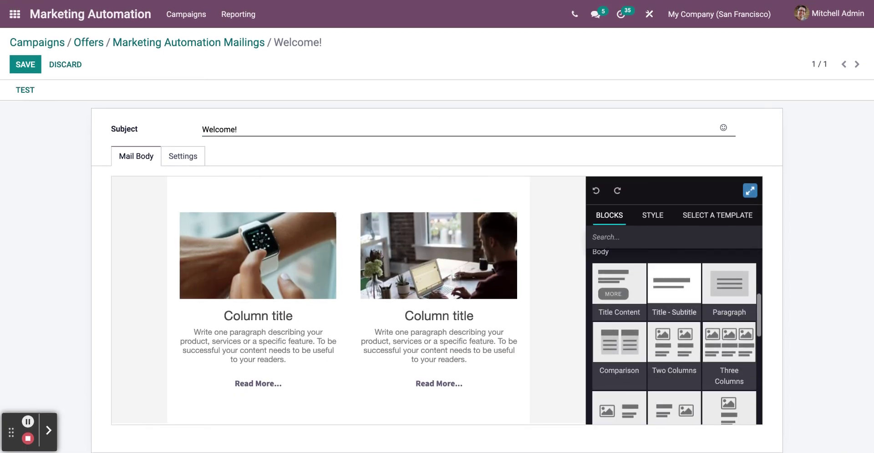
{"action": "left_click_drag", "start_coordinate": [749, 293], "coordinate": [458, 255]}
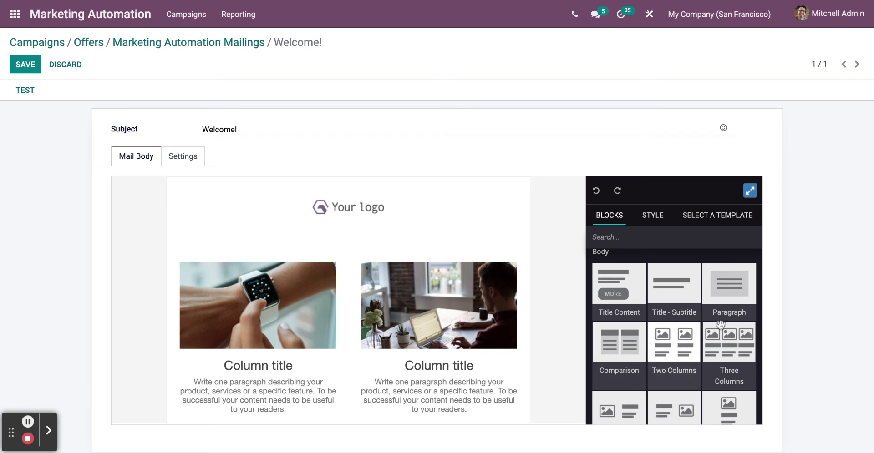
{"action": "left_click_drag", "start_coordinate": [729, 296], "coordinate": [405, 267]}
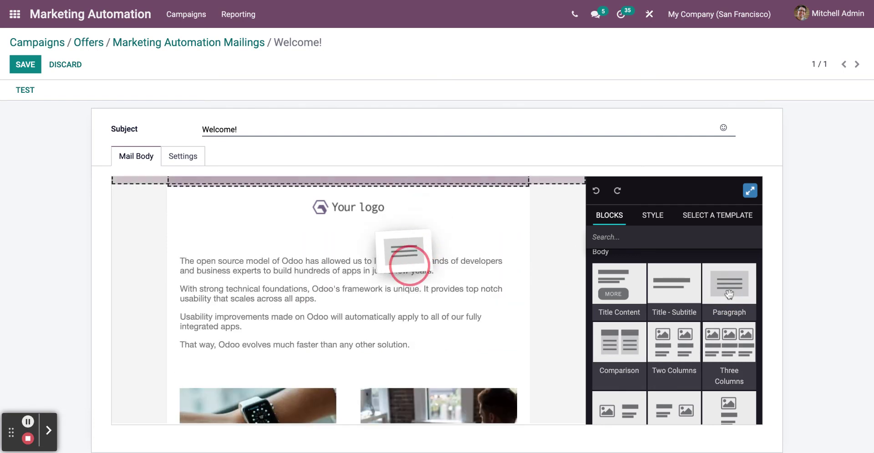
{"action": "scroll", "coordinate": [359, 227], "scroll_direction": "up", "scroll_amount": 3}
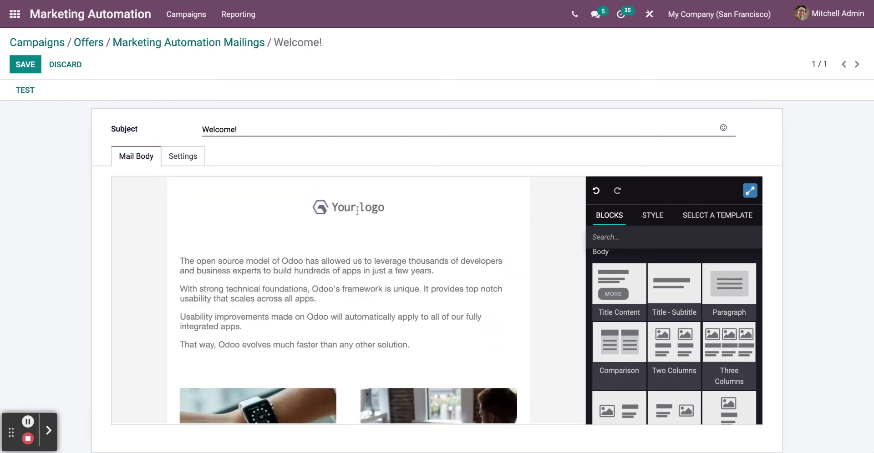
{"action": "left_click", "coordinate": [357, 209]}
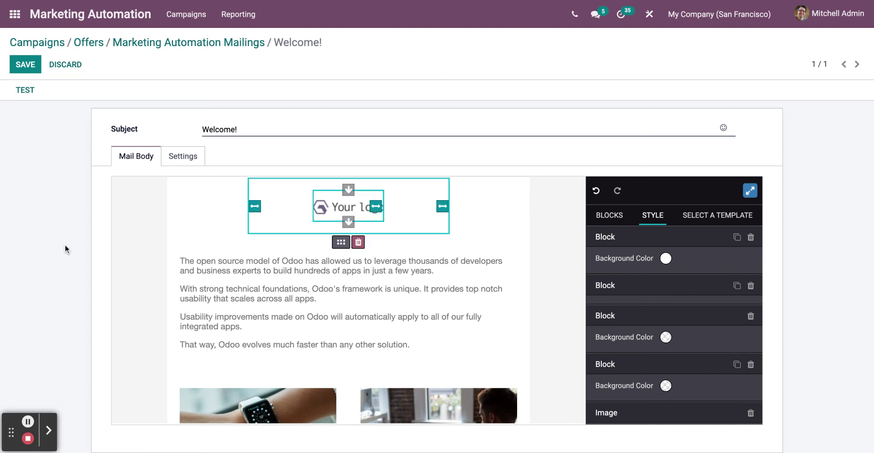
{"action": "left_click", "coordinate": [21, 74]}
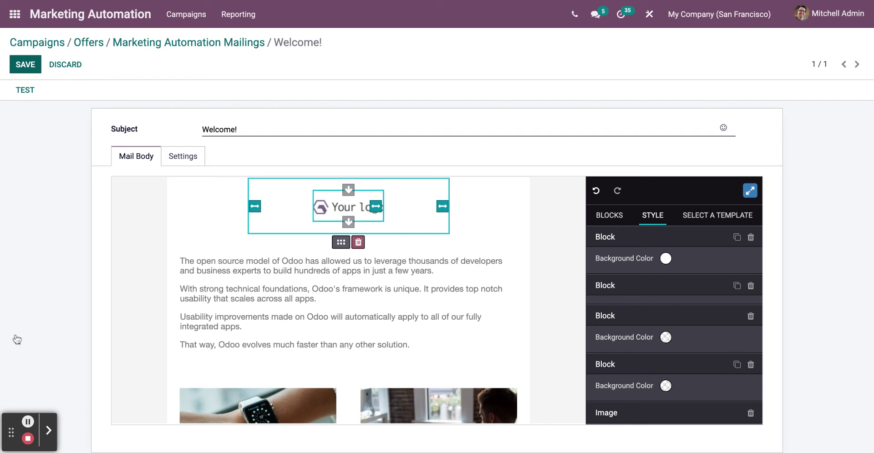
{"action": "left_click", "coordinate": [28, 421]}
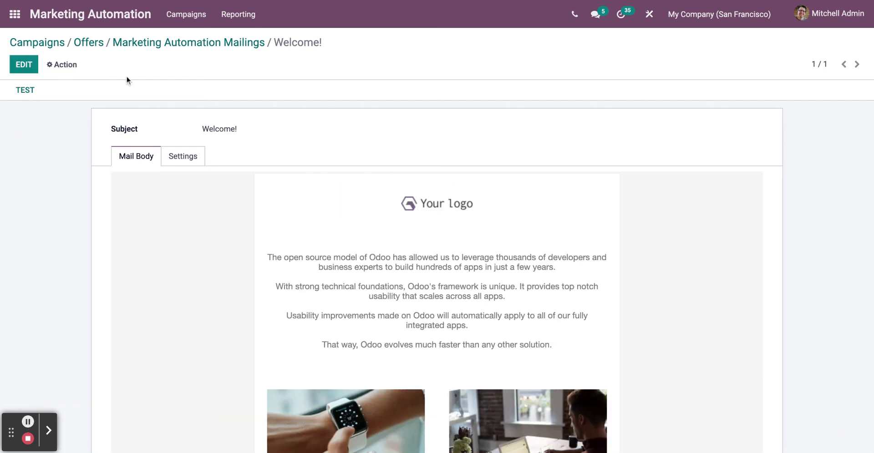
- Return to the Offers campaign, start it, and go back to the campaigns overview
{"action": "left_click", "coordinate": [86, 47]}
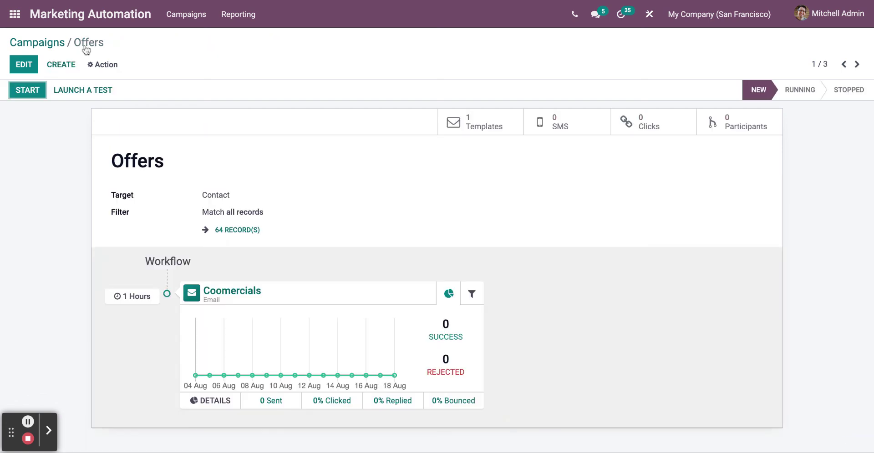
{"action": "left_click", "coordinate": [20, 83]}
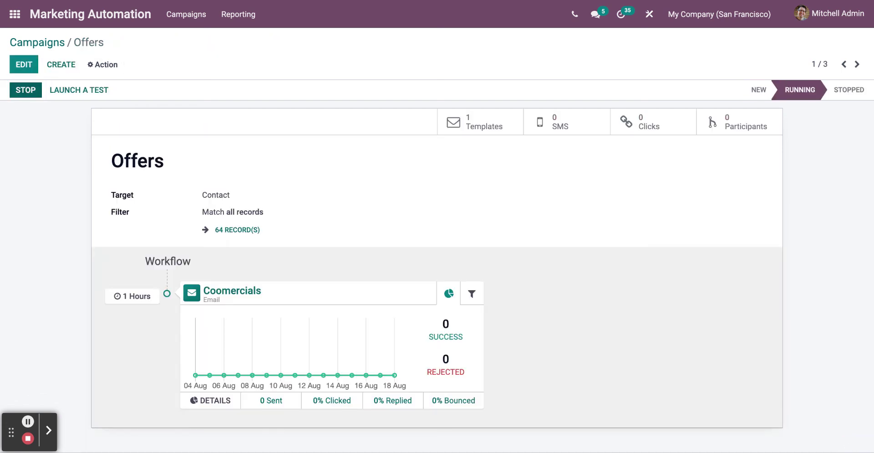
{"action": "left_click", "coordinate": [57, 43]}
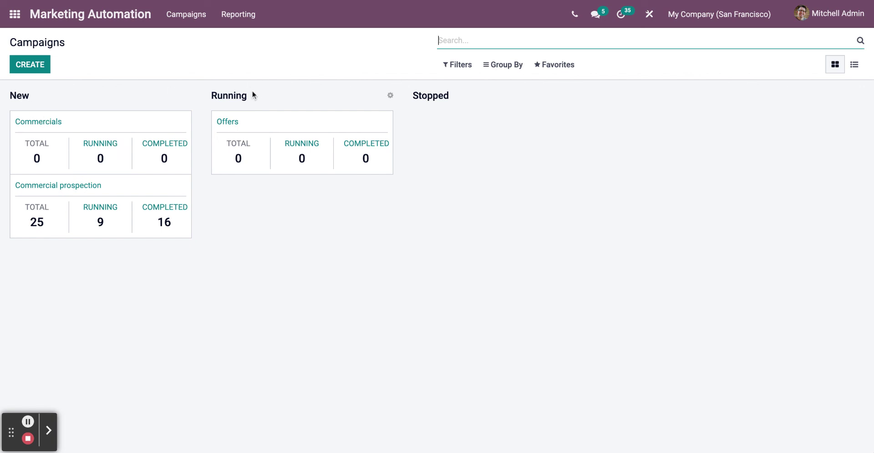
- Stop the running Offers campaign and return to the overview of all campaigns
{"action": "left_click", "coordinate": [230, 121]}
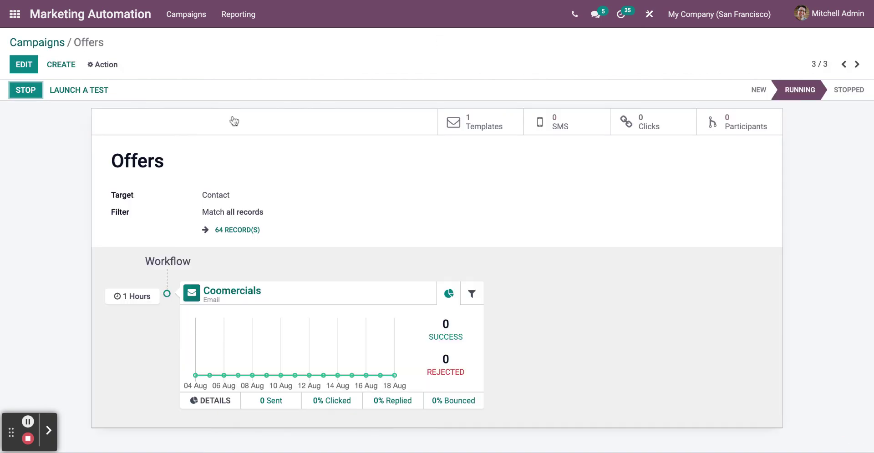
{"action": "left_click", "coordinate": [21, 92]}
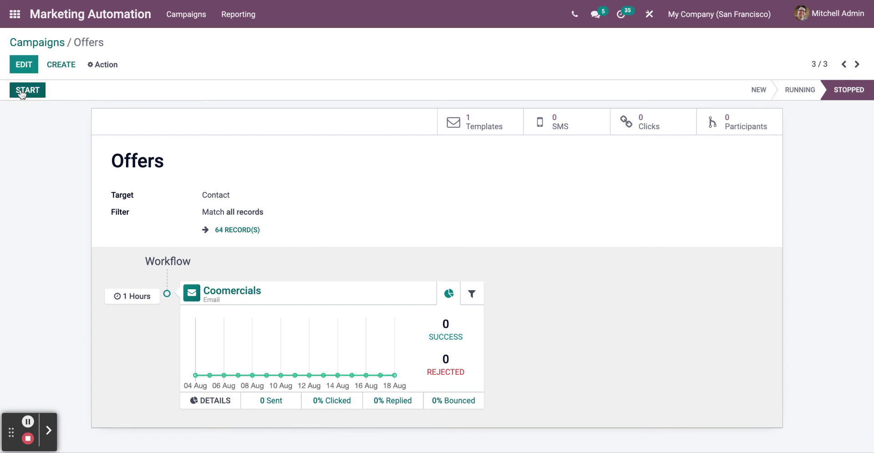
{"action": "left_click", "coordinate": [45, 43]}
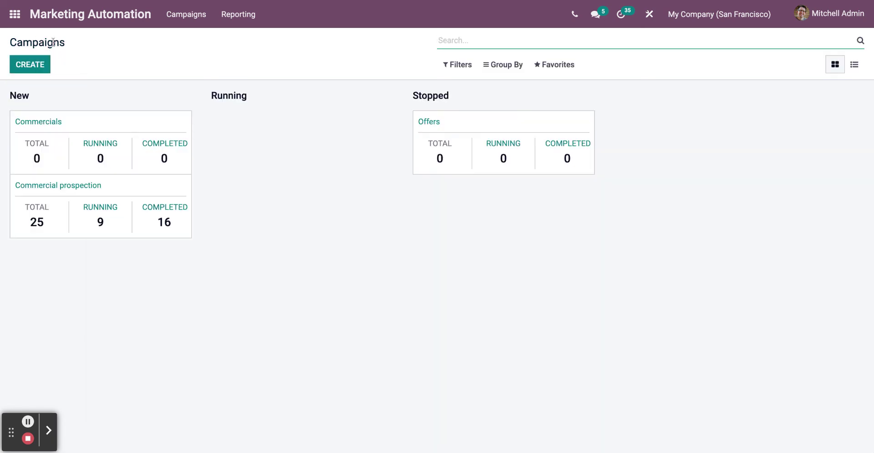